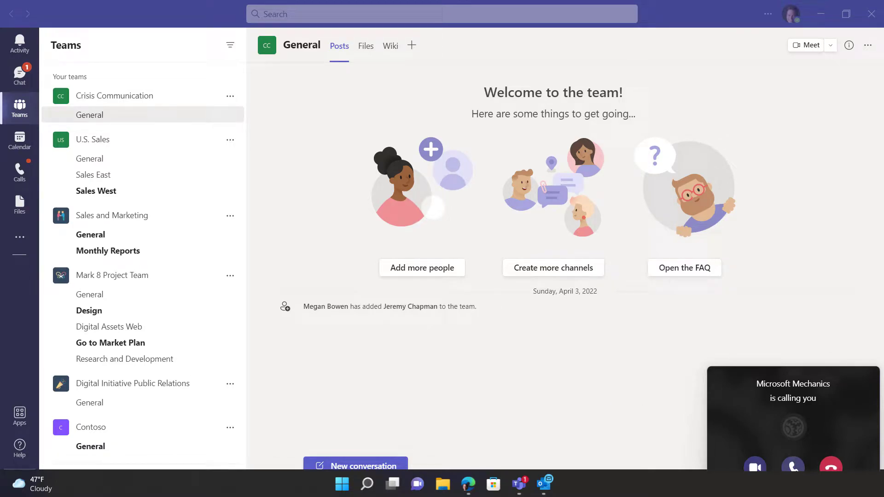
Step: Accept the incoming call with video from the call notification
left_click(792, 467)
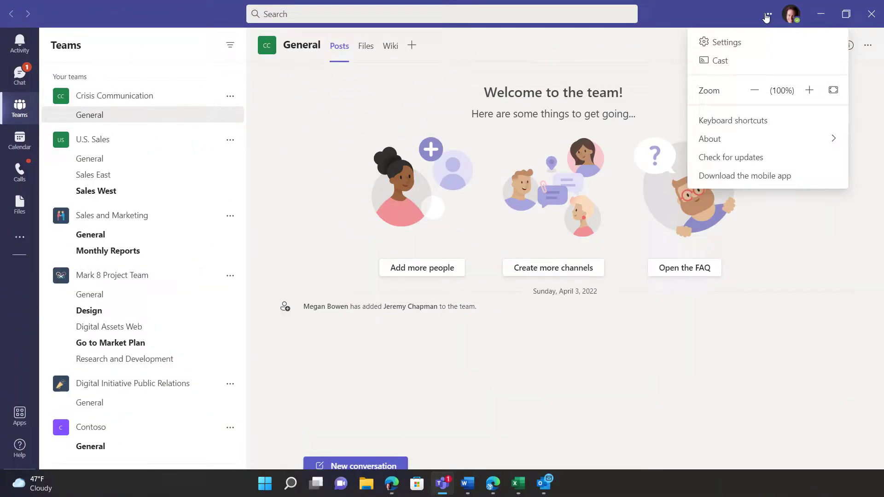
Step: In Settings > Calls, expand the 'Calls for you' ringtone dropdown showing Default
left_click(721, 43)
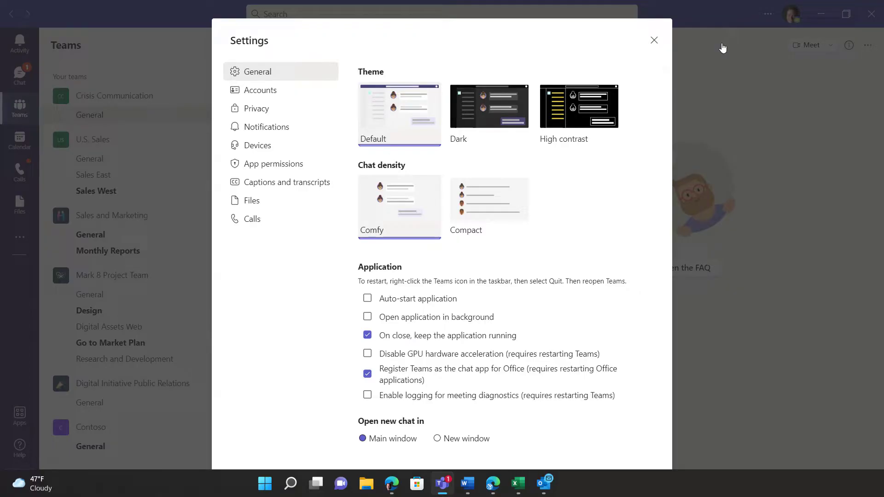
left_click(249, 220)
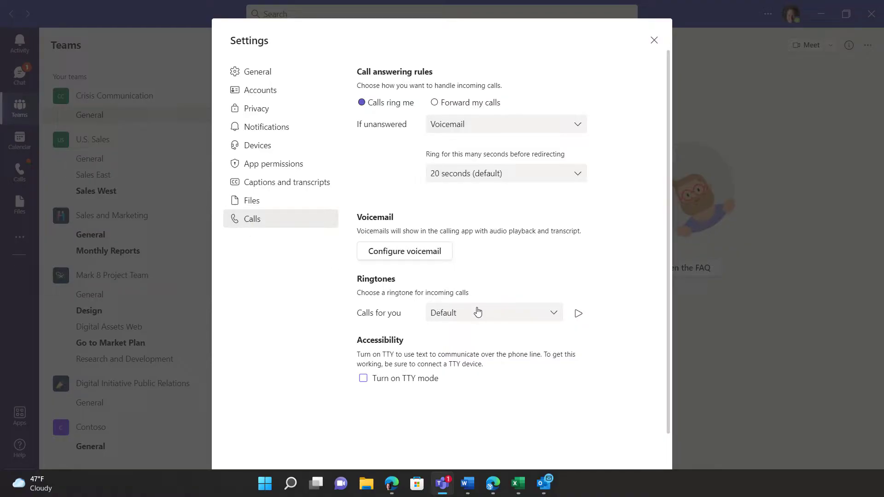
left_click(545, 317)
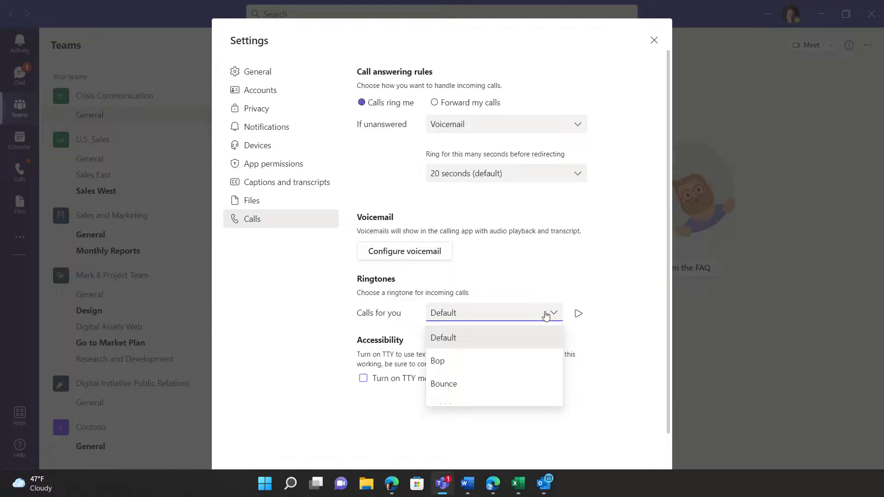
Step: Select and preview the Bop, Bounce and Bubbles call ringtones in turn
left_click(530, 362)
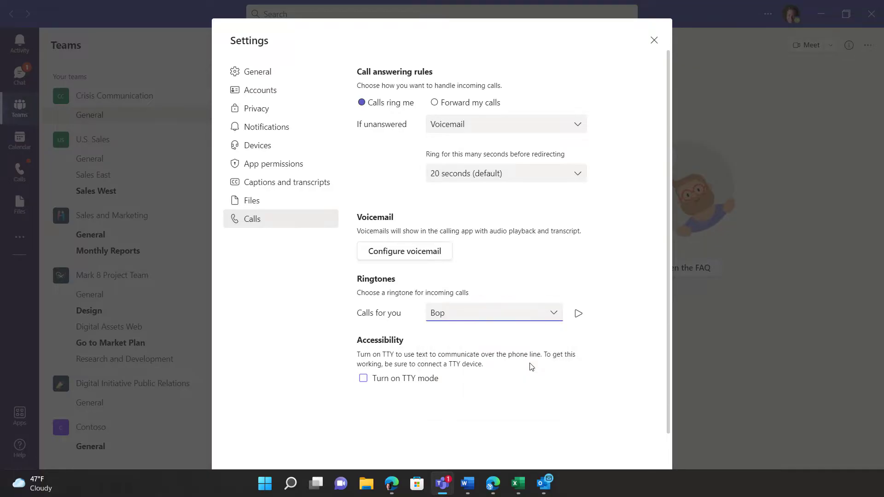
left_click(578, 313)
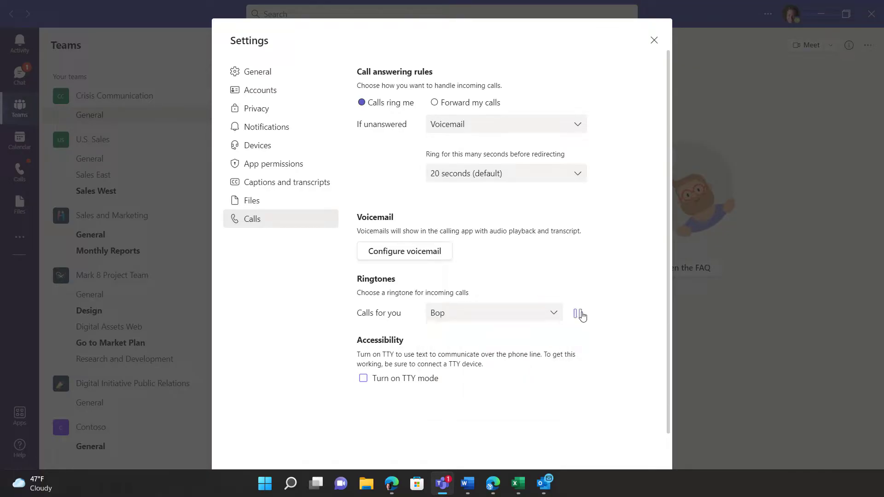
left_click(554, 316)
left_click(526, 380)
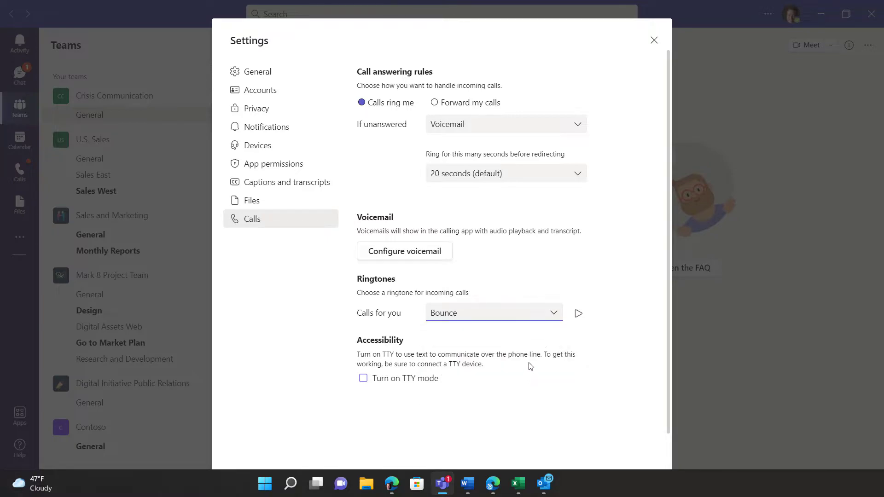
left_click(577, 311)
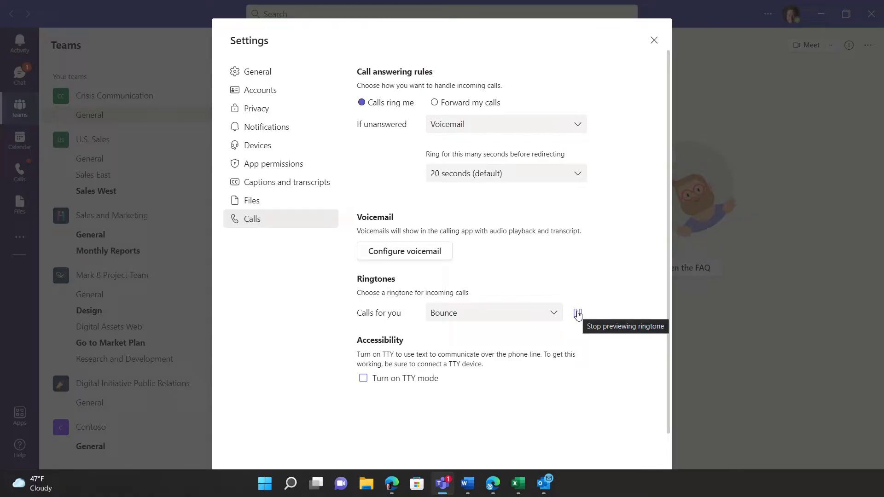
left_click(552, 313)
scroll(551, 346, "down", 2)
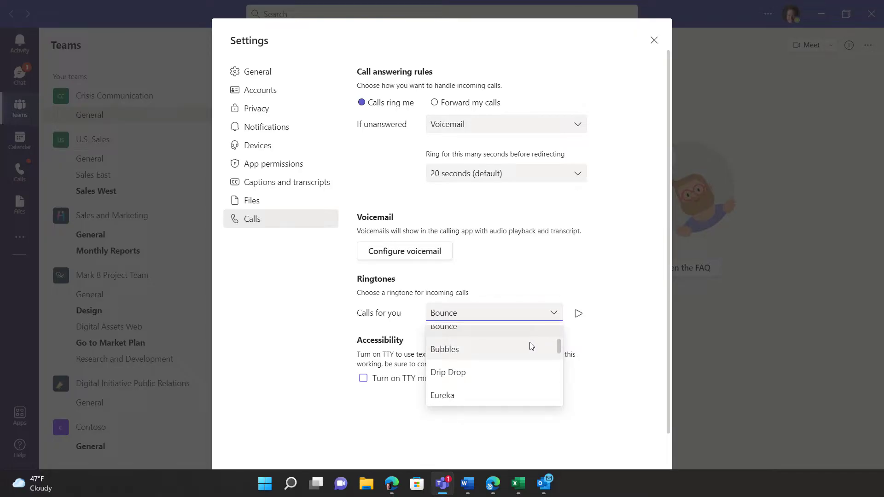
left_click(532, 346)
left_click(578, 313)
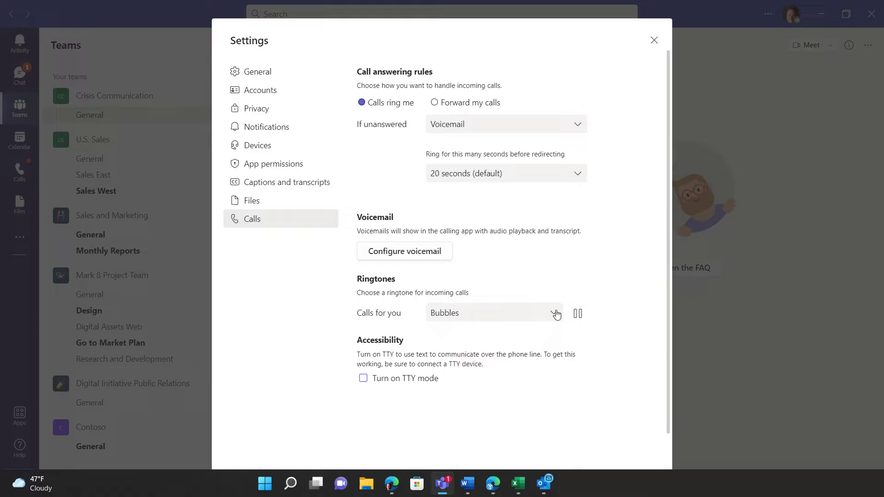
Step: Select and preview the Drip Drop and Eureka call ringtones
left_click(556, 313)
left_click(530, 369)
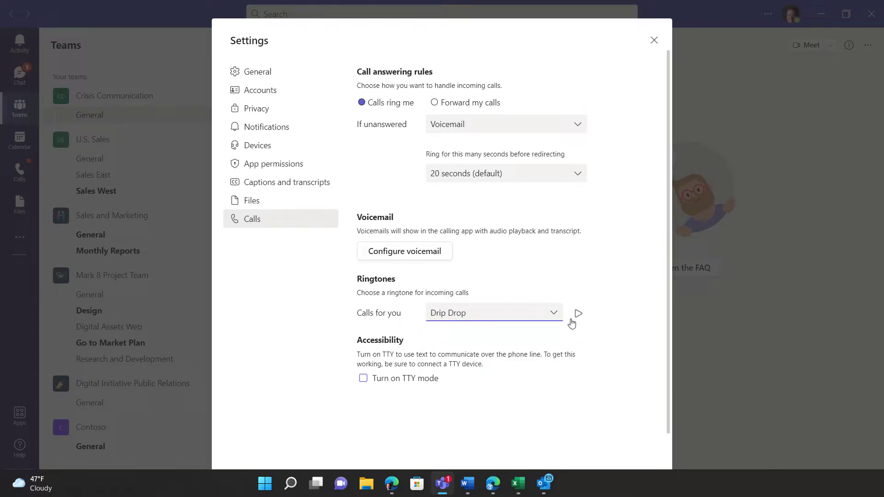
left_click(577, 313)
left_click(554, 316)
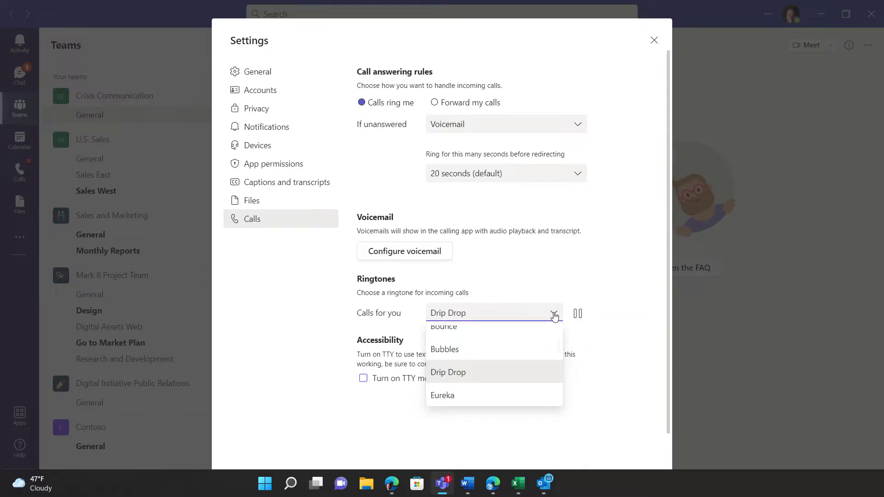
left_click(523, 391)
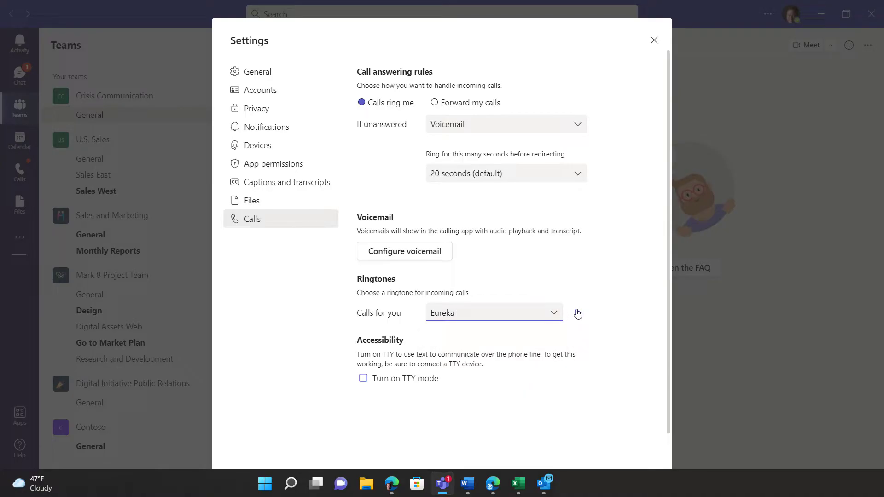
left_click(578, 313)
Step: Preview Flutter, then select and preview High Score as the call ringtone
left_click(554, 315)
scroll(535, 364, "down", 1)
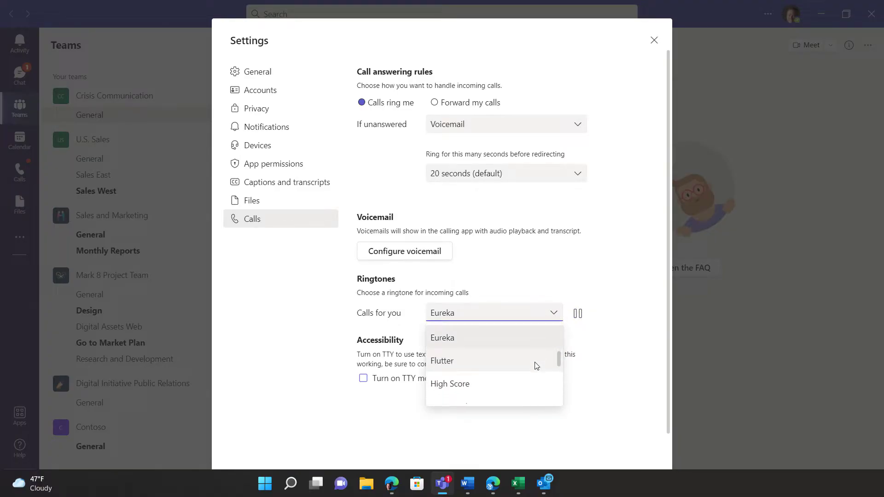
left_click(537, 365)
left_click(577, 313)
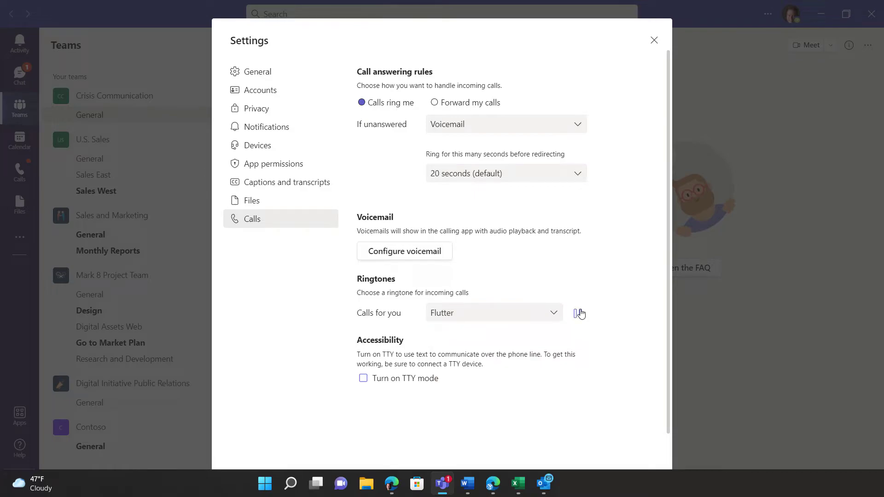
left_click(554, 317)
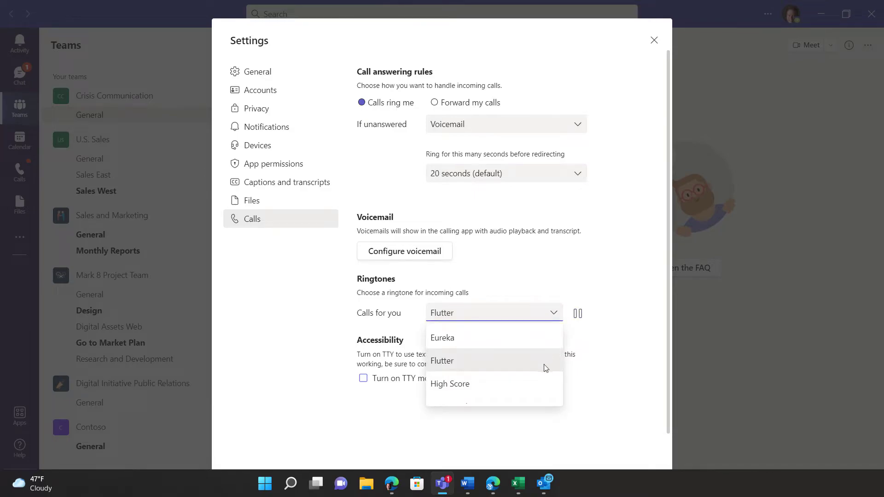
left_click(534, 385)
left_click(580, 312)
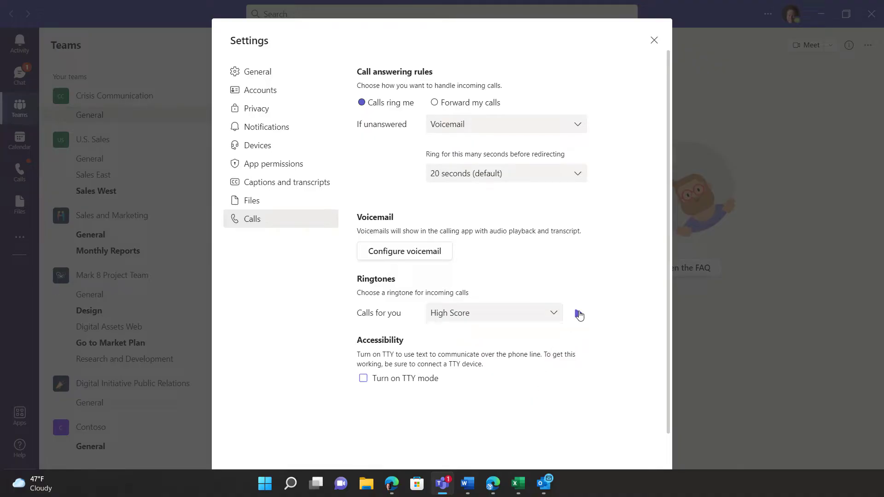
Step: Try the Next Level, Plink and Ring Ring call ringtones, previewing Next Level and Ring Ring
left_click(553, 313)
scroll(541, 362, "down", 2)
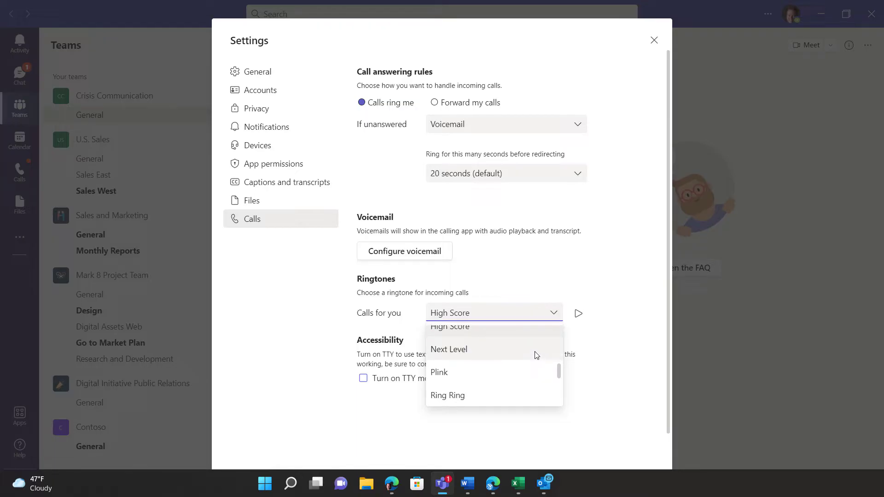
left_click(536, 351)
left_click(578, 314)
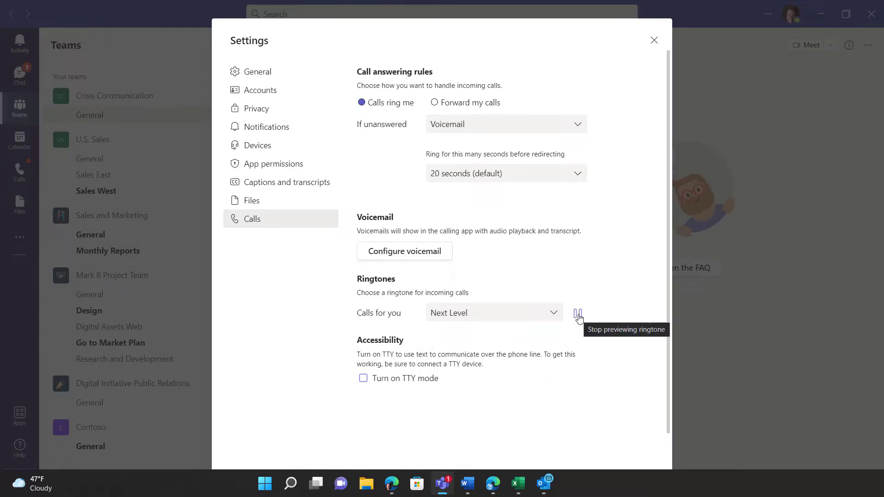
left_click(554, 315)
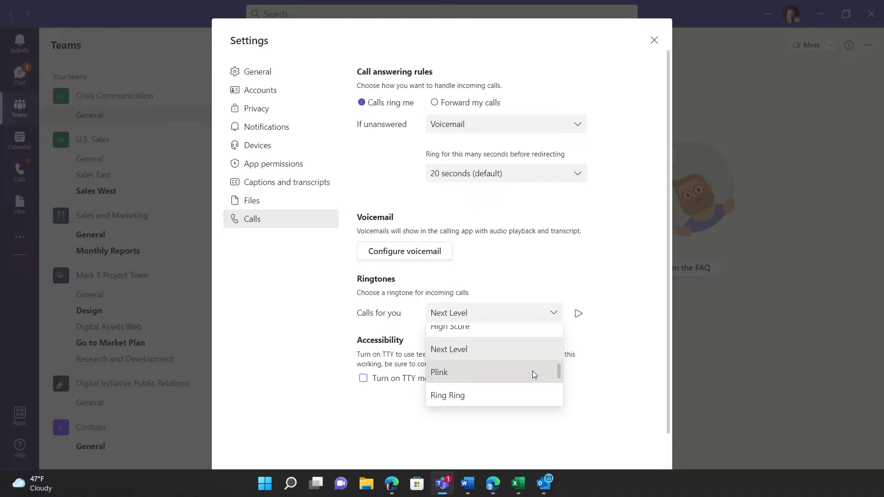
left_click(532, 372)
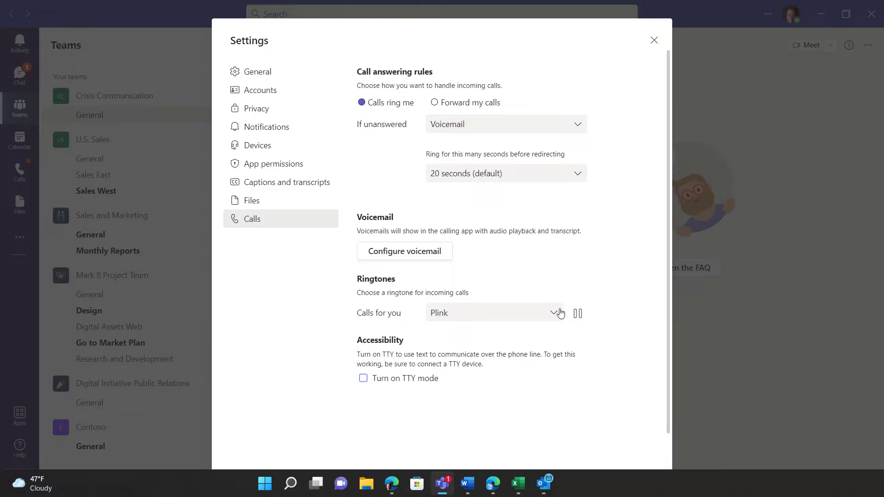
left_click(555, 313)
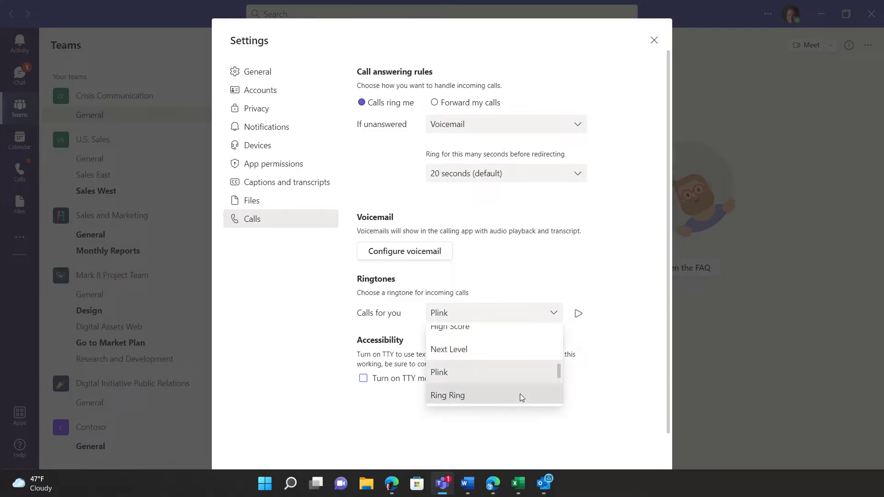
left_click(521, 395)
left_click(578, 316)
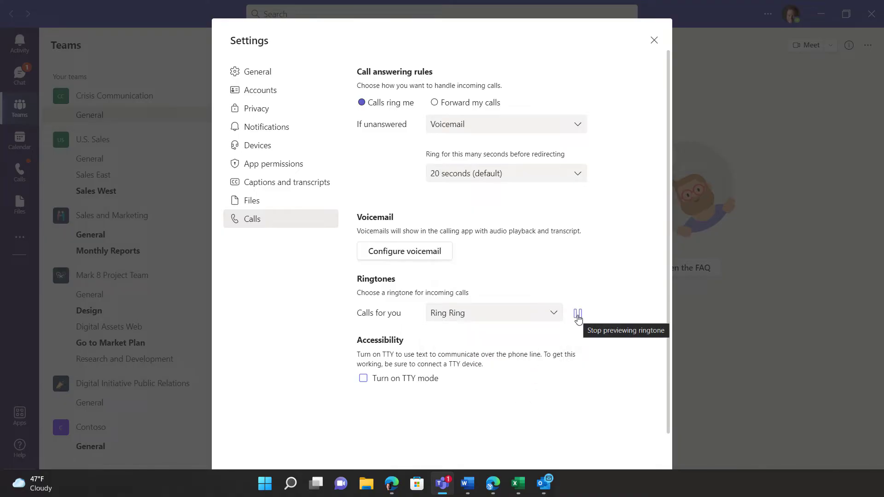
Step: Select and preview the Ripple and Spacetime call ringtones
left_click(553, 312)
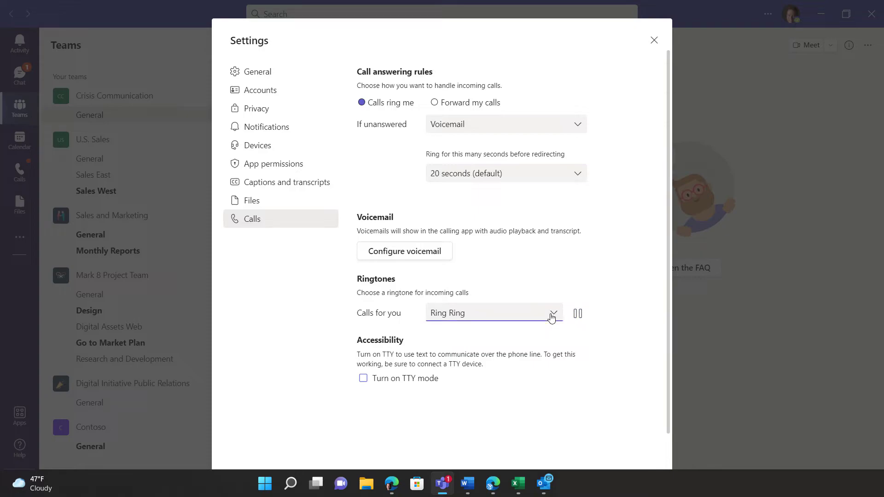
scroll(545, 367, "down", 1)
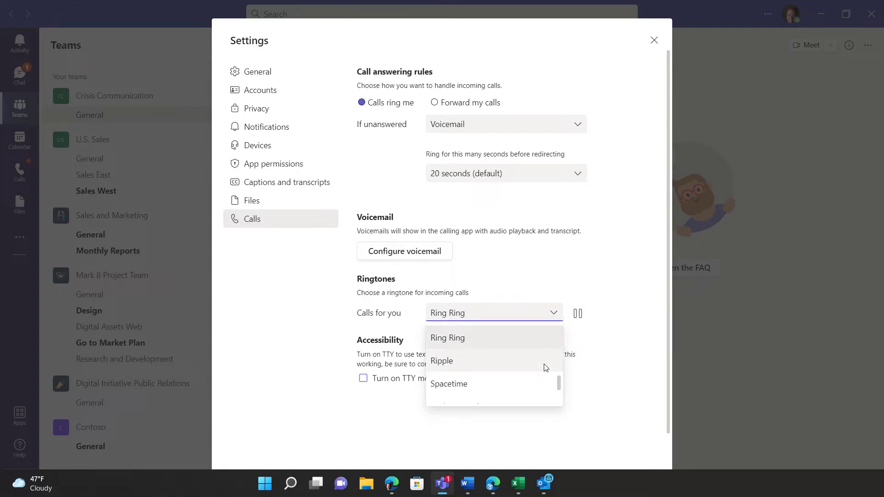
left_click(545, 367)
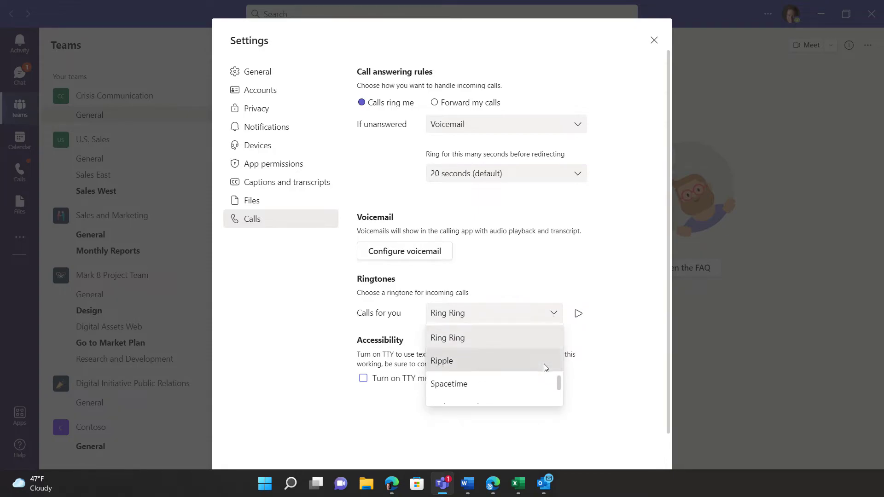
left_click(585, 314)
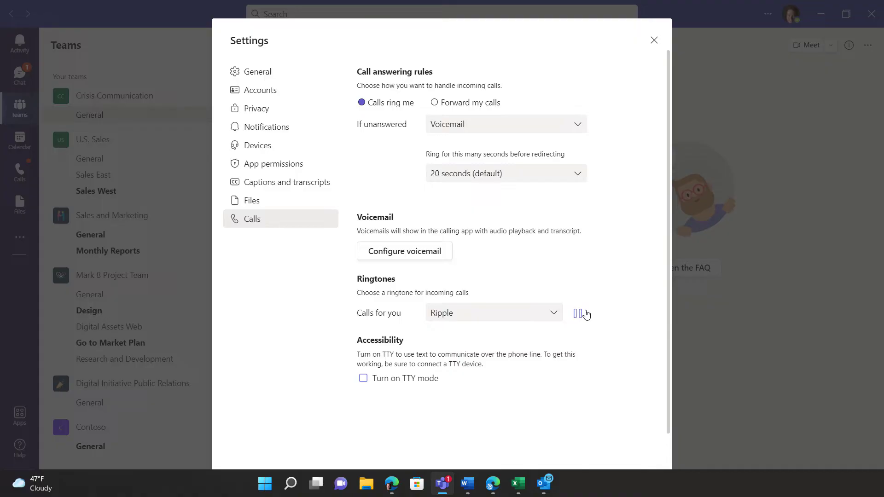
left_click(554, 313)
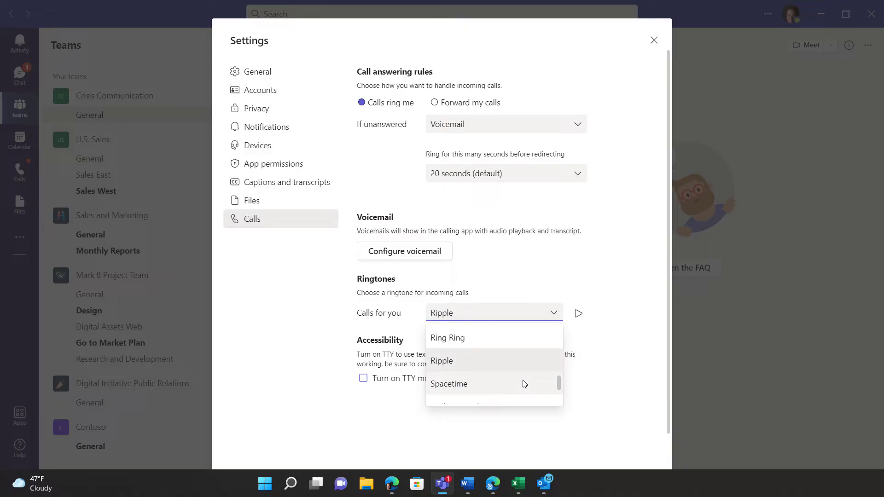
left_click(523, 383)
left_click(578, 315)
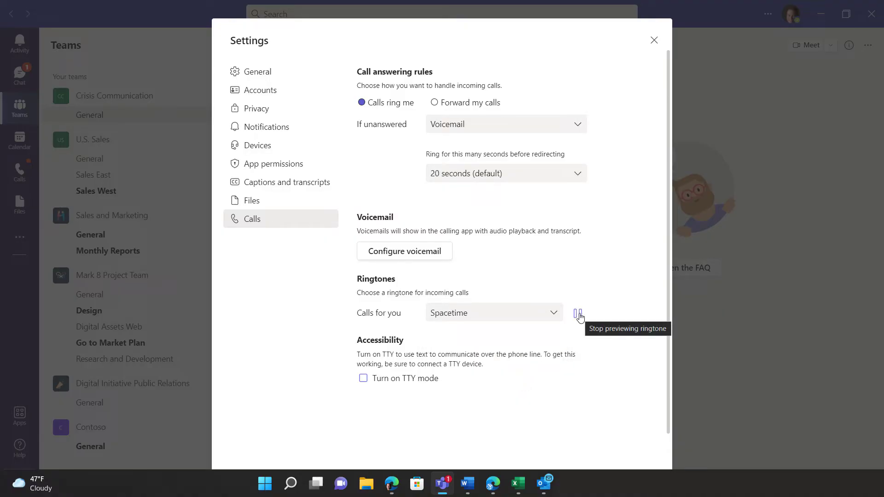
Step: Preview Wish Granted and Wobble, then select and preview Bubbles (Loud)
left_click(553, 313)
scroll(530, 355, "down", 1)
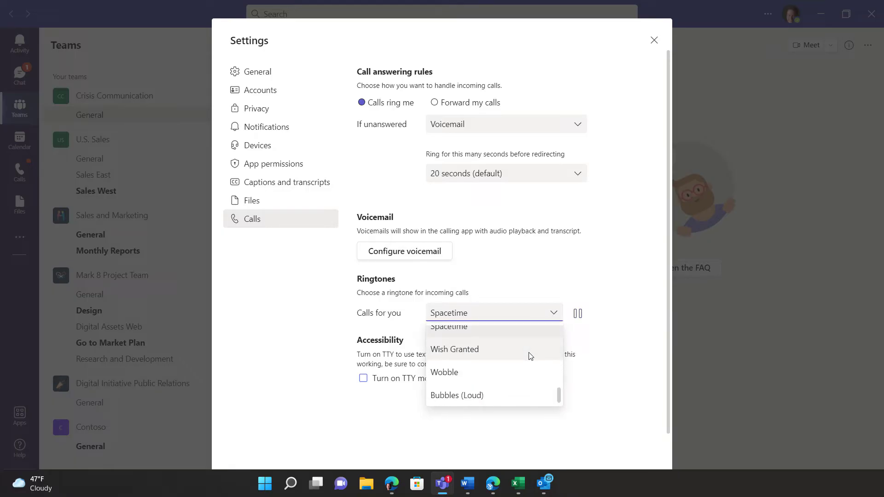
left_click(530, 355)
left_click(578, 317)
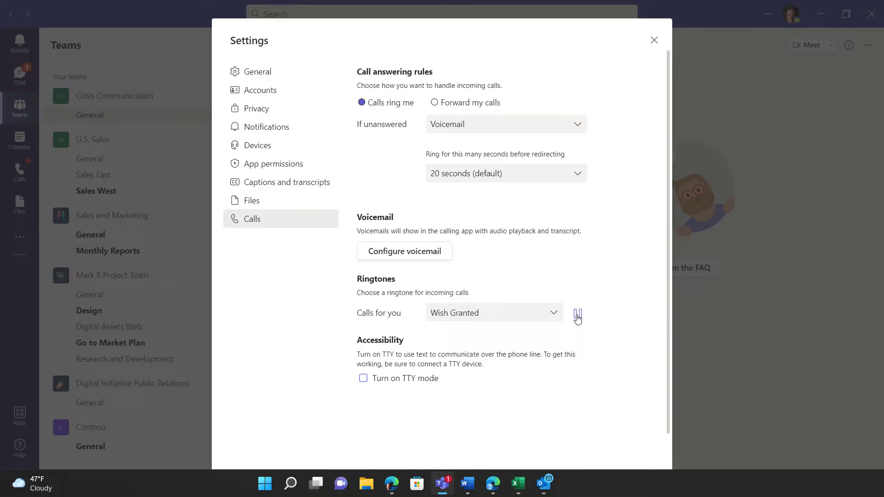
left_click(549, 317)
left_click(523, 372)
left_click(580, 318)
left_click(554, 316)
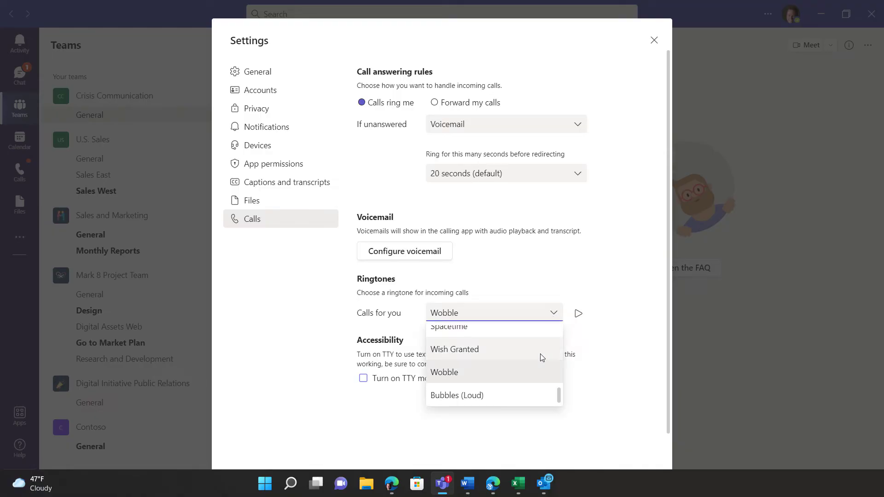
left_click(531, 388)
left_click(579, 314)
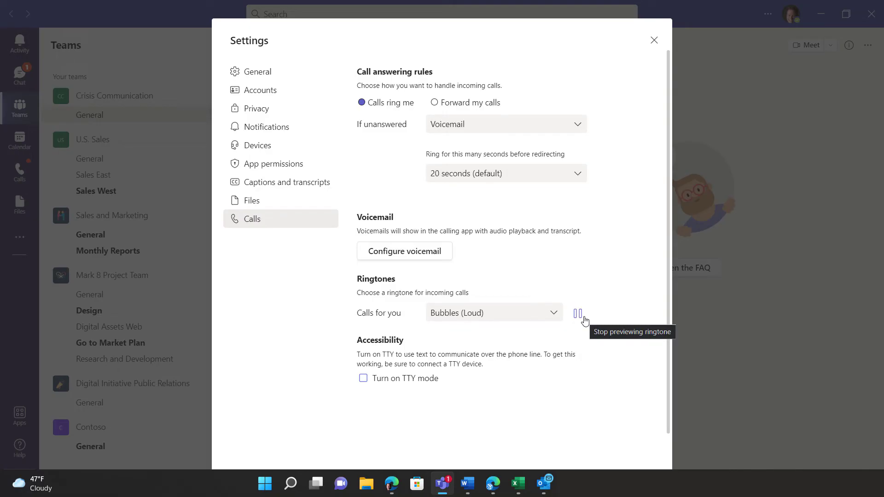
Step: Switch the 'Calls for you' ringtone from Bubbles (Loud) to Eureka
left_click(555, 315)
scroll(536, 352, "up", 5)
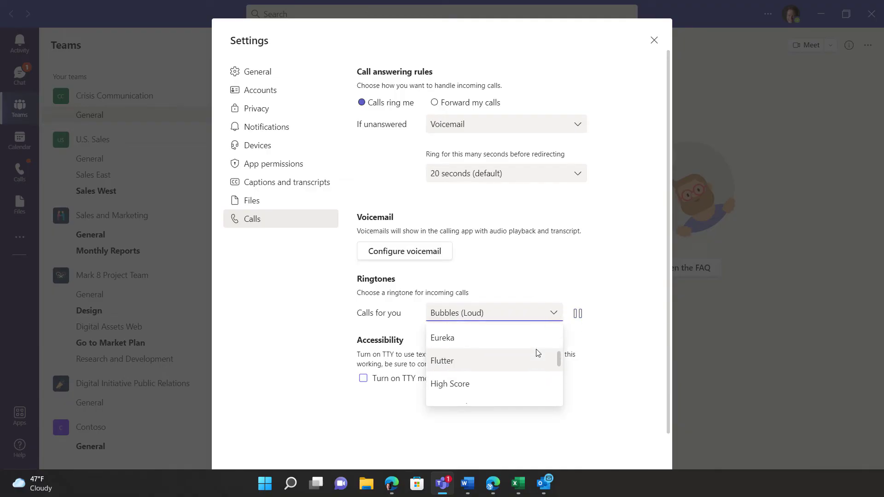
left_click(537, 342)
left_click(600, 285)
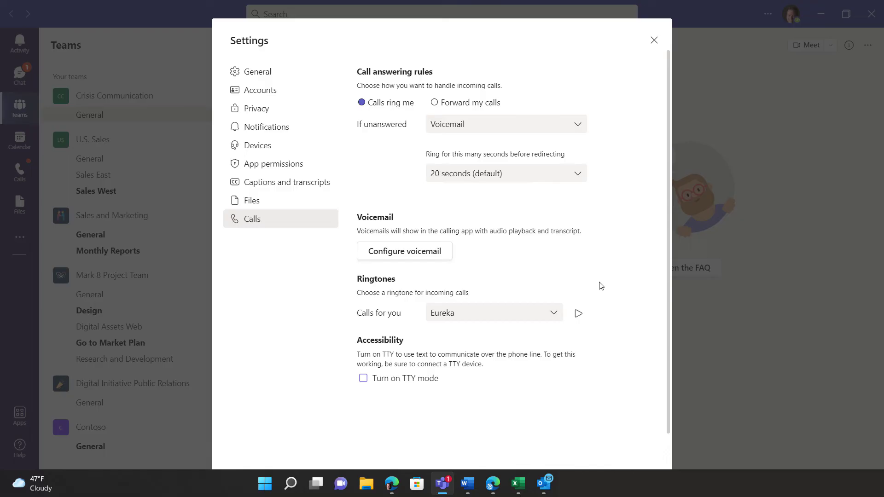